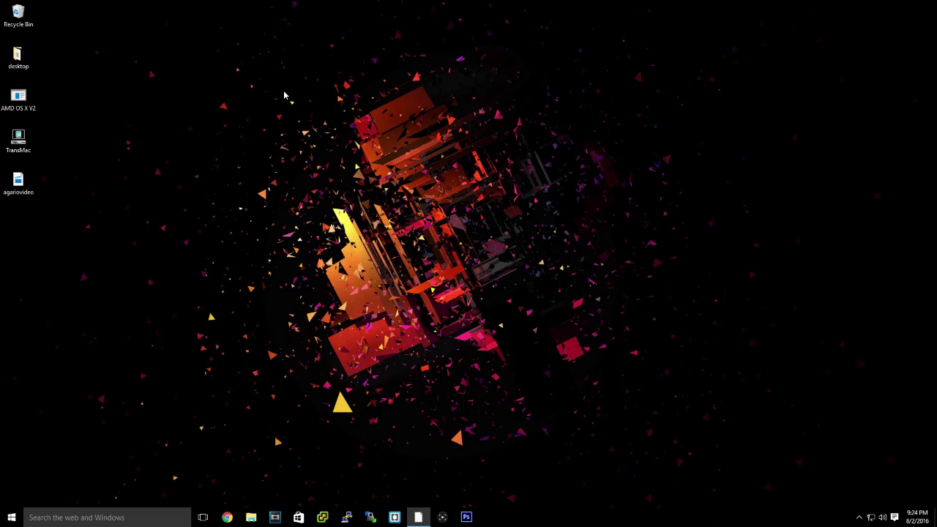
# - Launch TransMac, shift its window left, and select a listed hard disk
pyautogui.doubleClick(18, 139)
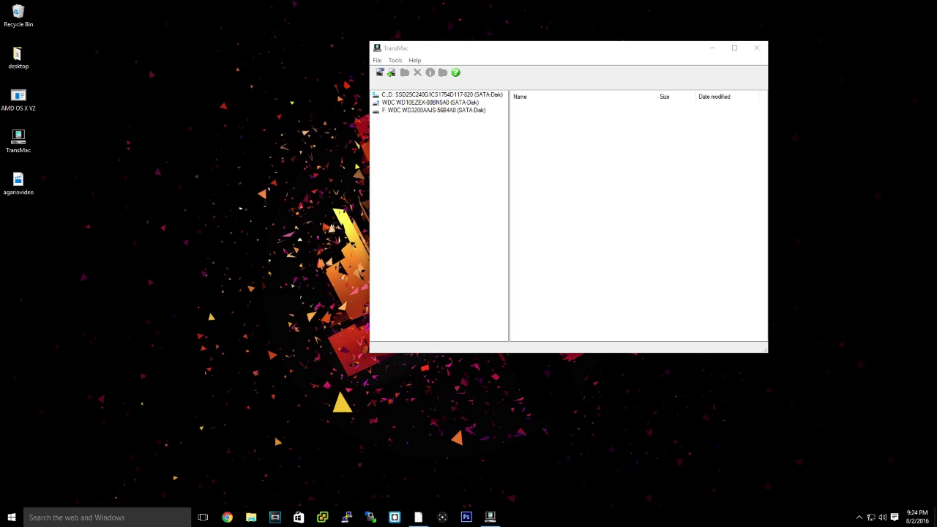
pyautogui.moveTo(475, 54); pyautogui.dragTo(385, 53)
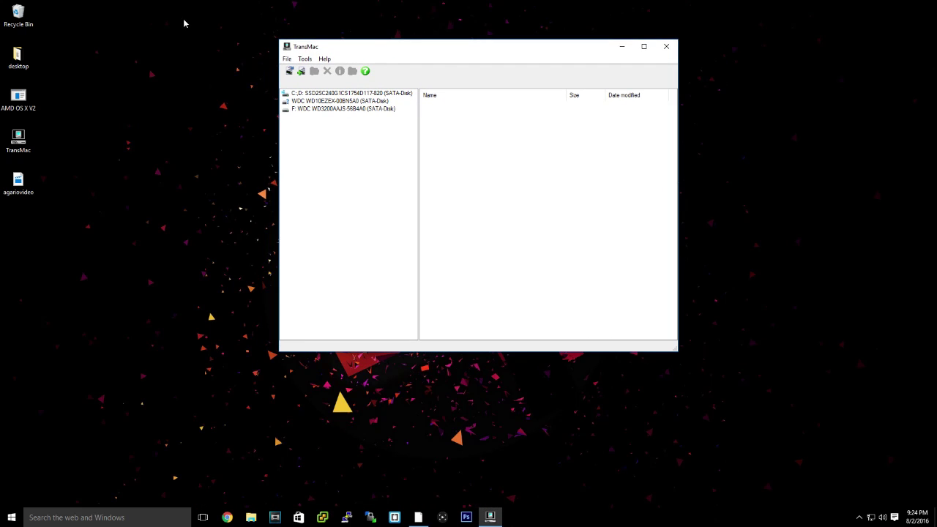
pyautogui.moveTo(194, 20)
pyautogui.mouseDown()
pyautogui.moveTo(727, 492)
pyautogui.moveTo(739, 491)
pyautogui.mouseUp()
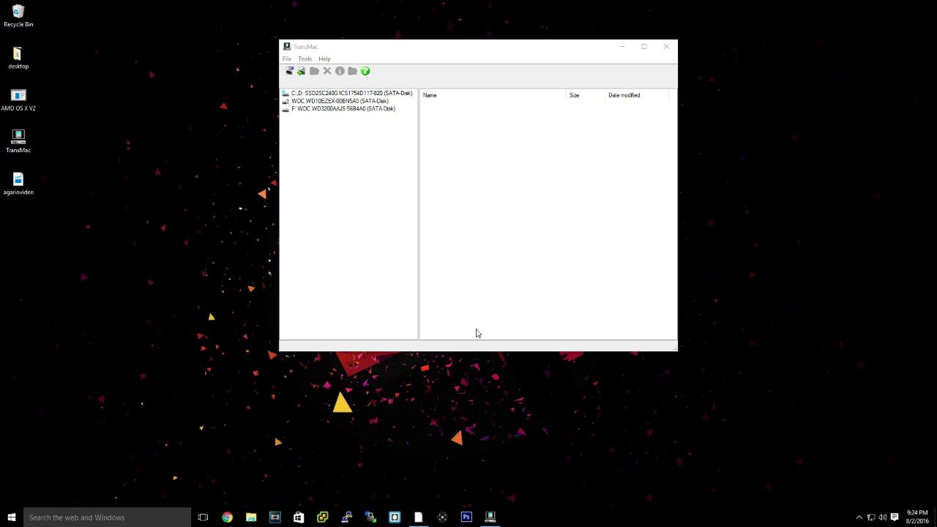
pyautogui.click(22, 99)
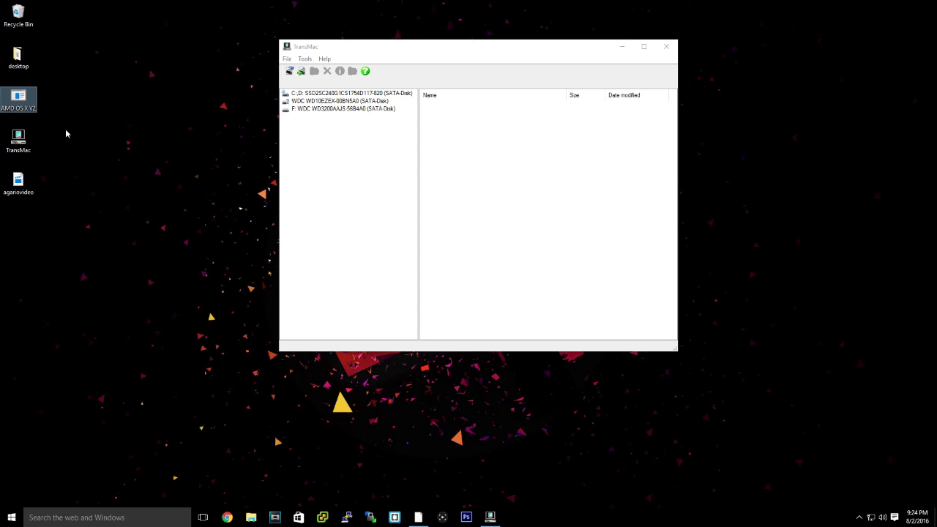
pyautogui.moveTo(64, 126); pyautogui.dragTo(2, 80)
pyautogui.click(395, 213)
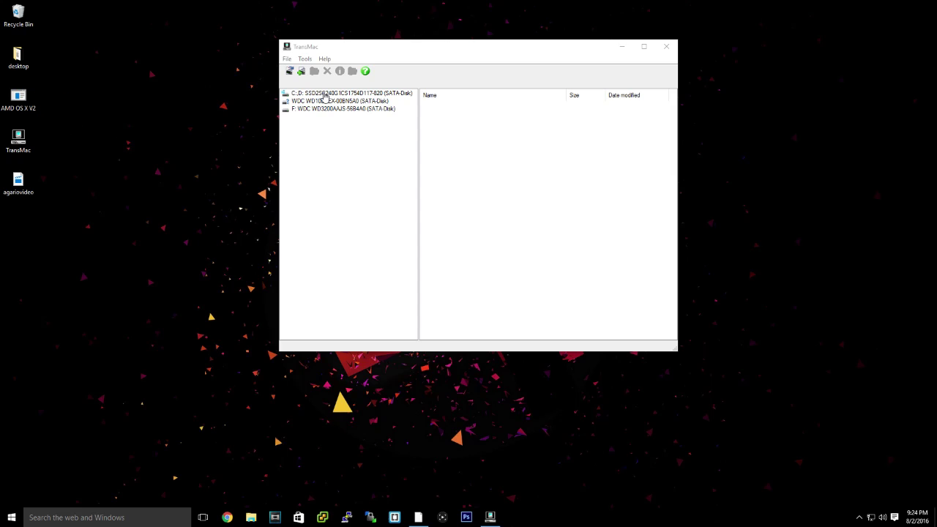
pyautogui.click(458, 217)
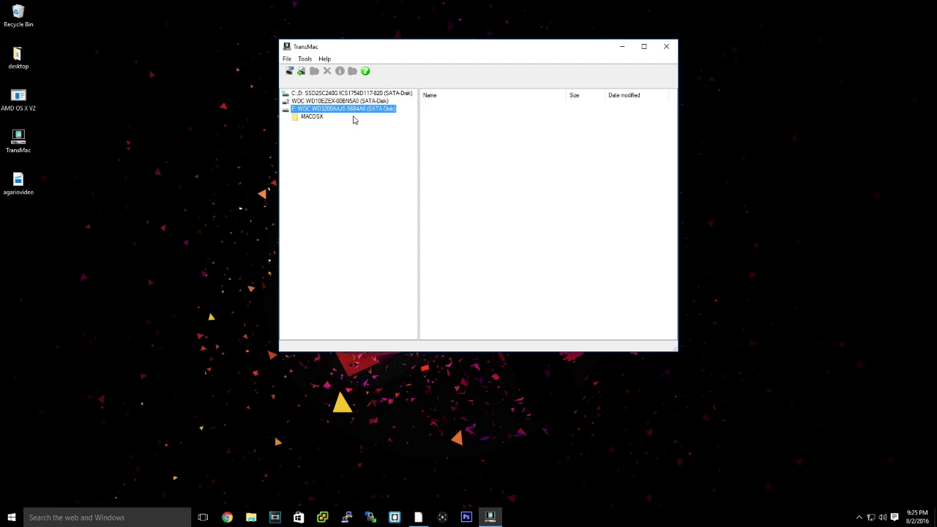
# - Select the MACOSX folder on the F: drive, then the F: drive in the tree
pyautogui.click(315, 116)
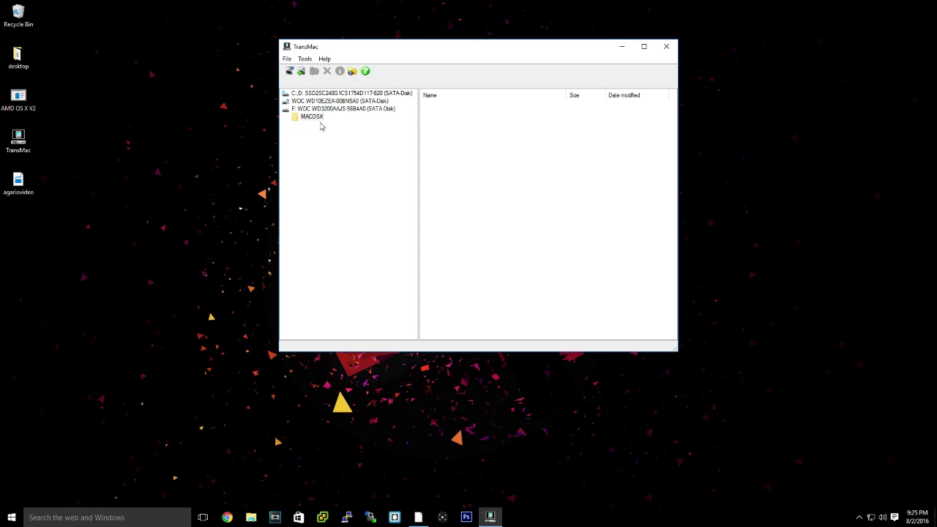
pyautogui.moveTo(460, 106); pyautogui.dragTo(672, 303)
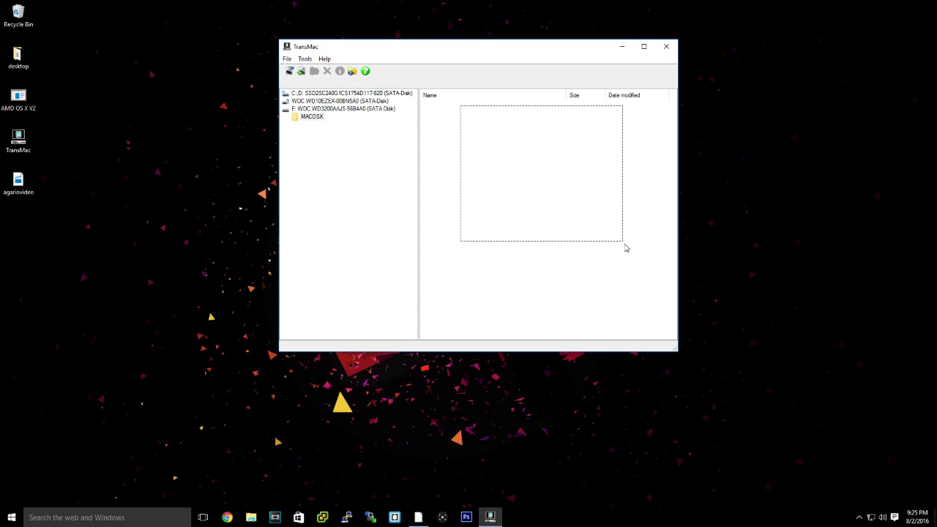
pyautogui.click(312, 119)
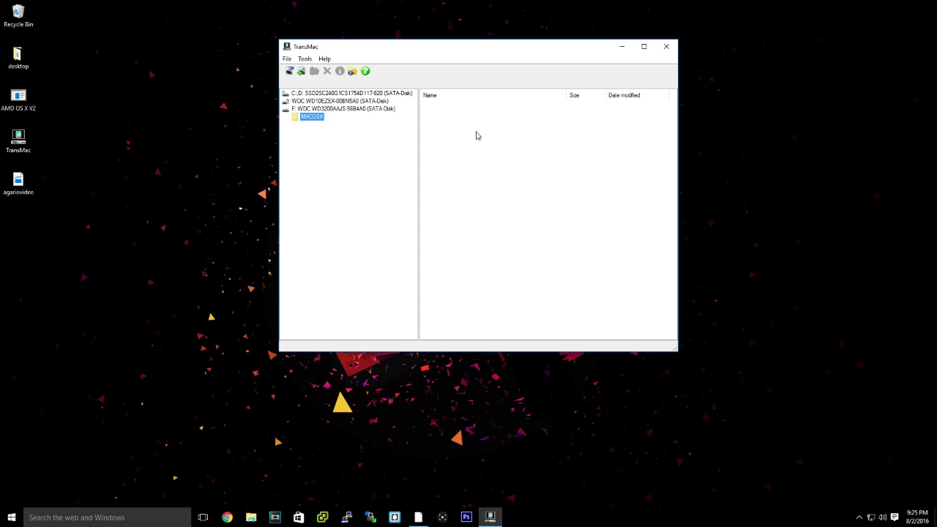
pyautogui.moveTo(449, 117)
pyautogui.mouseDown()
pyautogui.moveTo(613, 243)
pyautogui.moveTo(659, 345)
pyautogui.mouseUp()
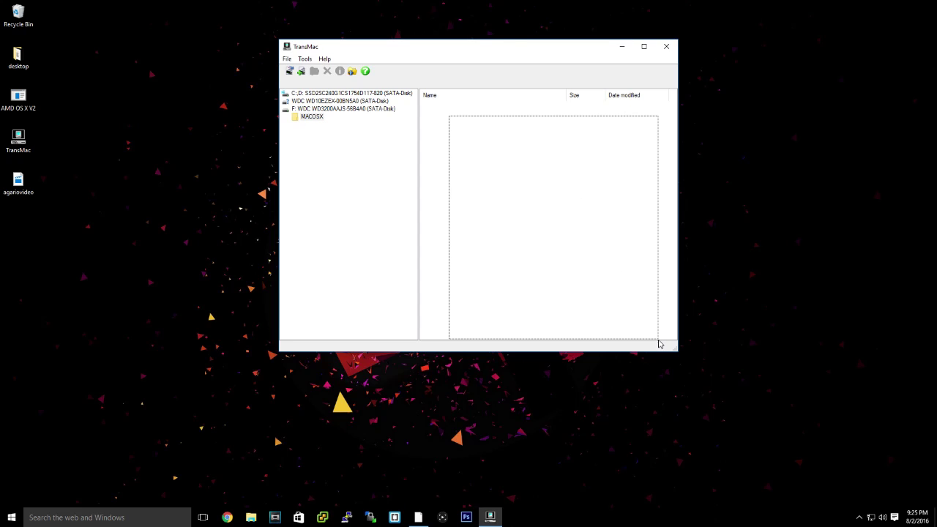
pyautogui.moveTo(450, 117); pyautogui.dragTo(618, 367)
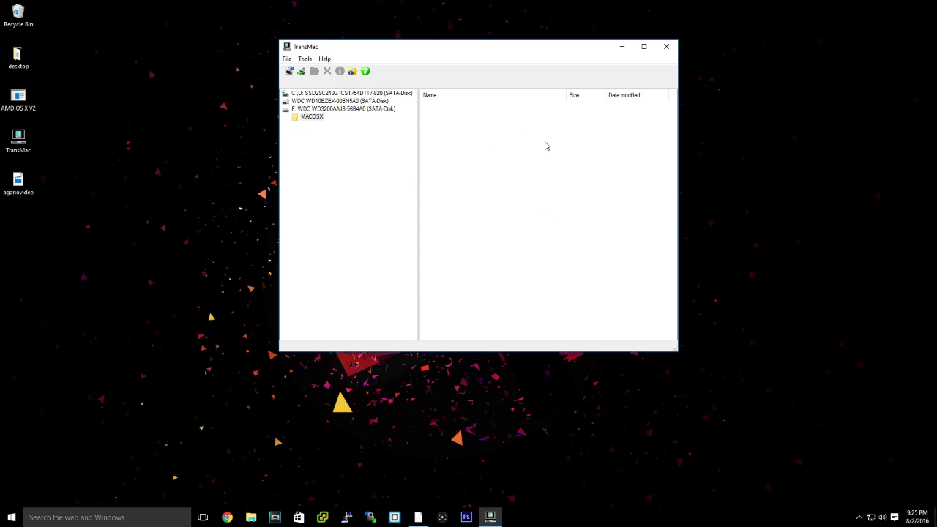
pyautogui.click(313, 108)
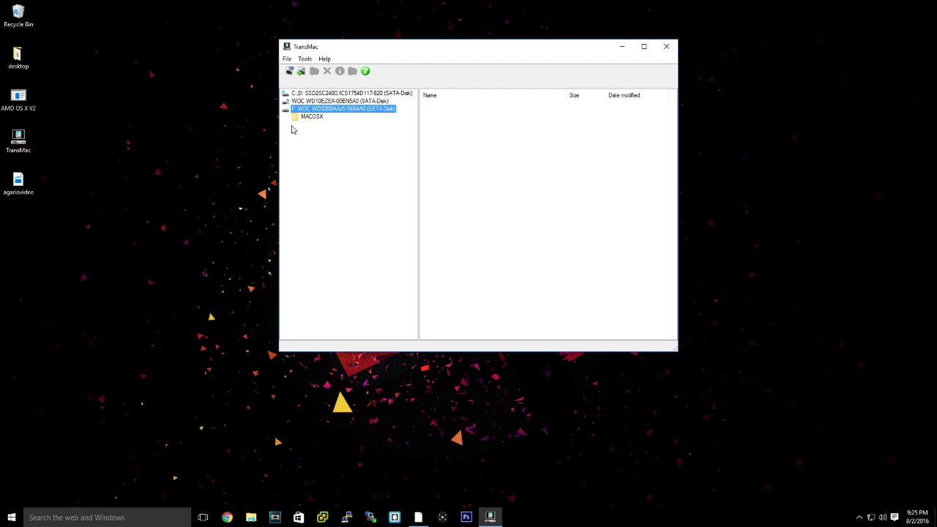
pyautogui.click(370, 110)
# - Close TransMac and the File Explorer window showing the EFI (G:) drive
pyautogui.click(671, 42)
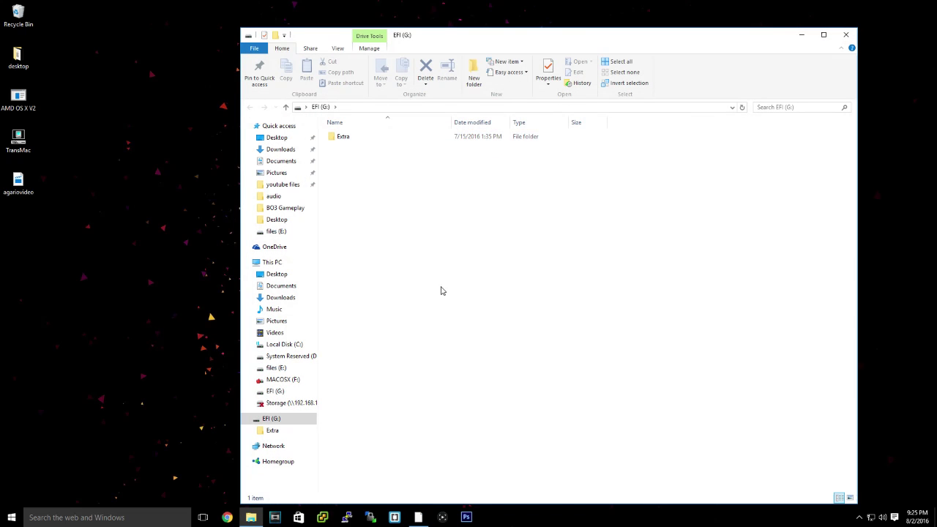
pyautogui.click(845, 35)
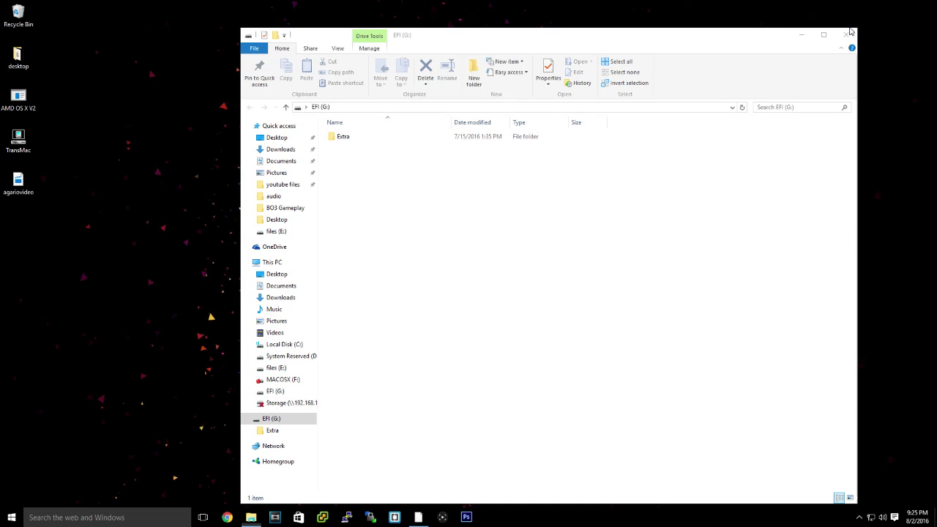
# - Start TransMac as administrator and list the Lexar drive's OS X Base System contents
pyautogui.click(22, 134)
pyautogui.rightClick(23, 134)
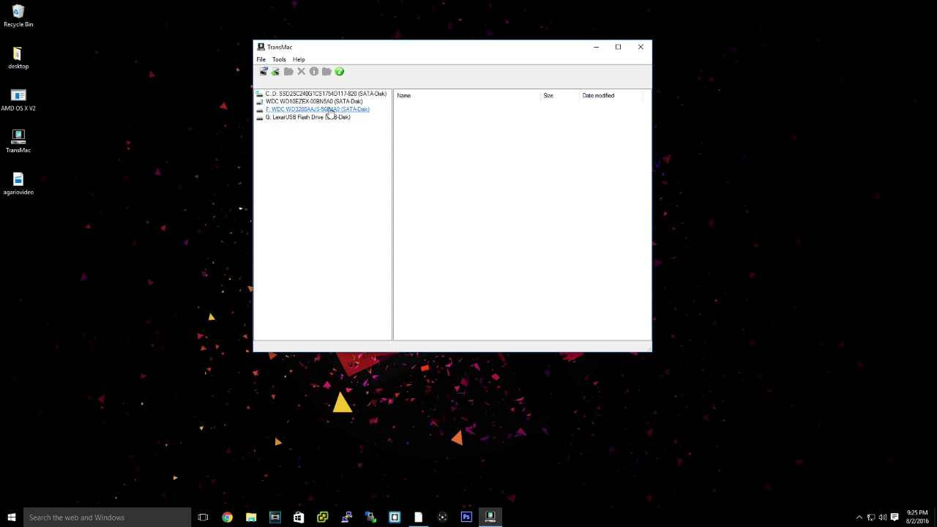
pyautogui.click(329, 117)
pyautogui.doubleClick(293, 125)
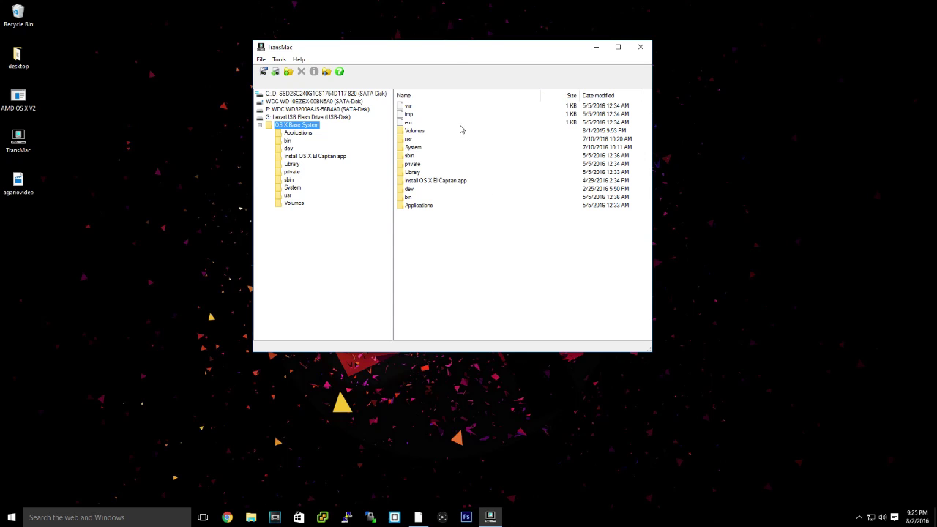
# - Select and clear items in the OS X Base System listing, then select the volume
pyautogui.moveTo(472, 282)
pyautogui.mouseDown()
pyautogui.moveTo(447, 99)
pyautogui.moveTo(370, 74)
pyautogui.mouseUp()
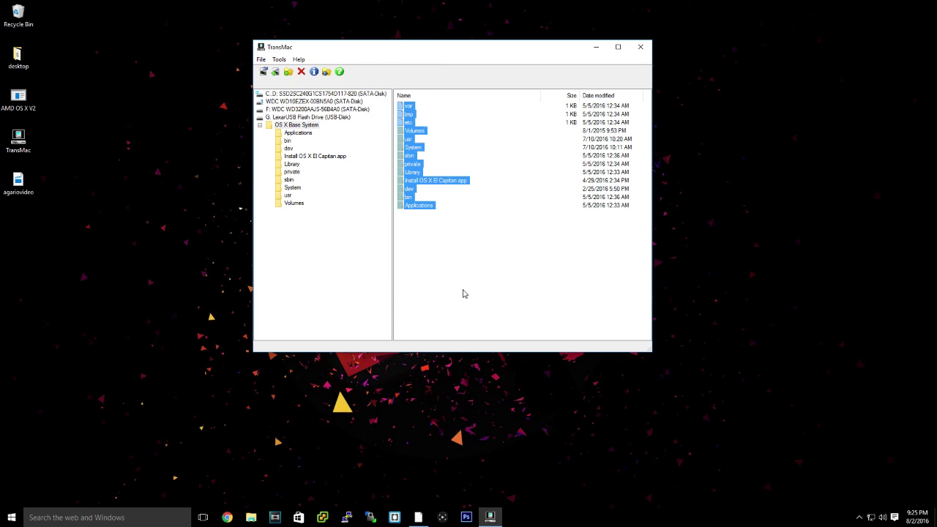
pyautogui.click(439, 169)
pyautogui.moveTo(456, 249); pyautogui.dragTo(396, 93)
pyautogui.click(432, 271)
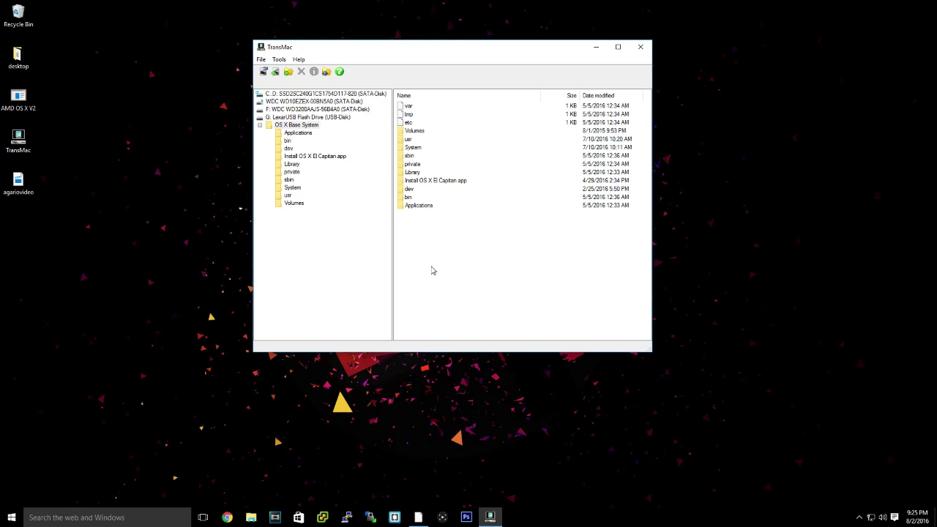
pyautogui.moveTo(7, 77); pyautogui.dragTo(84, 115)
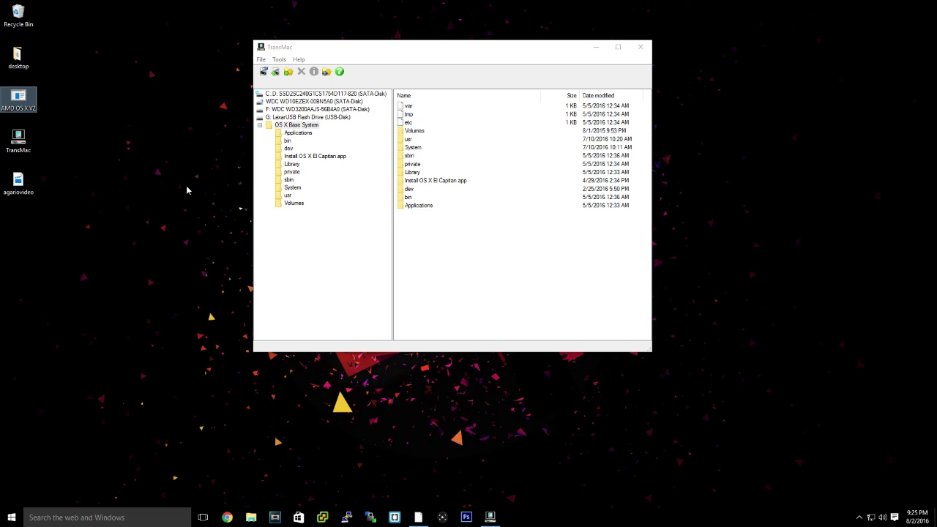
pyautogui.moveTo(489, 295); pyautogui.dragTo(405, 66)
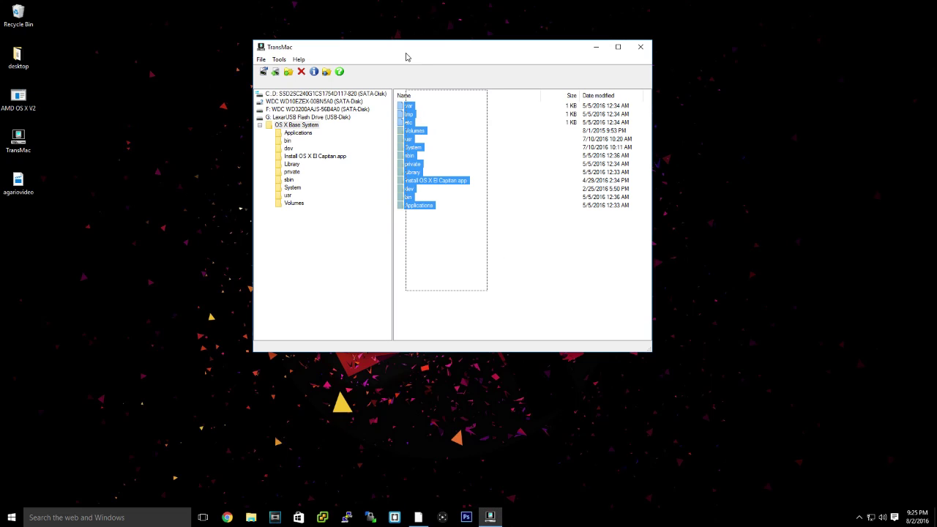
pyautogui.click(458, 236)
pyautogui.moveTo(315, 156); pyautogui.dragTo(259, 128)
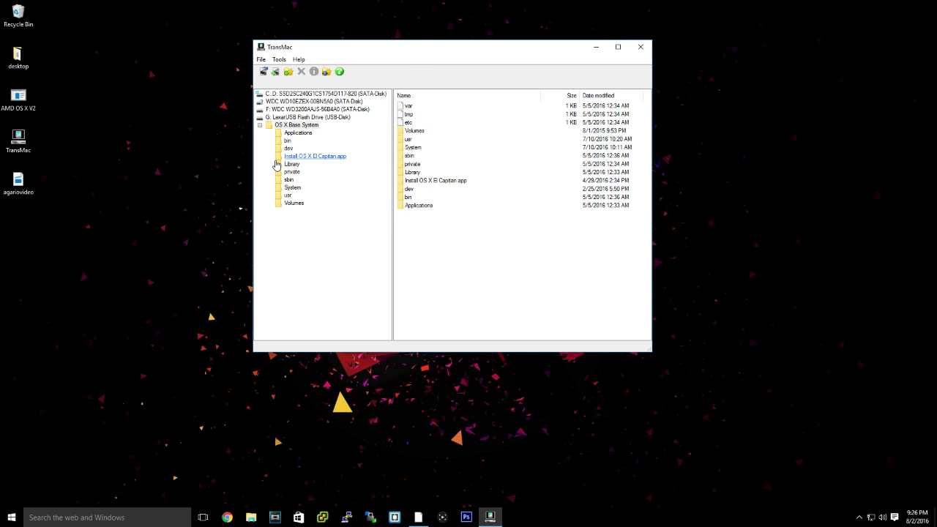
# - Show the G: Lexar USB flash drive's action menu, including Restore with Disk Image
pyautogui.click(259, 126)
pyautogui.click(285, 117)
pyautogui.rightClick(302, 119)
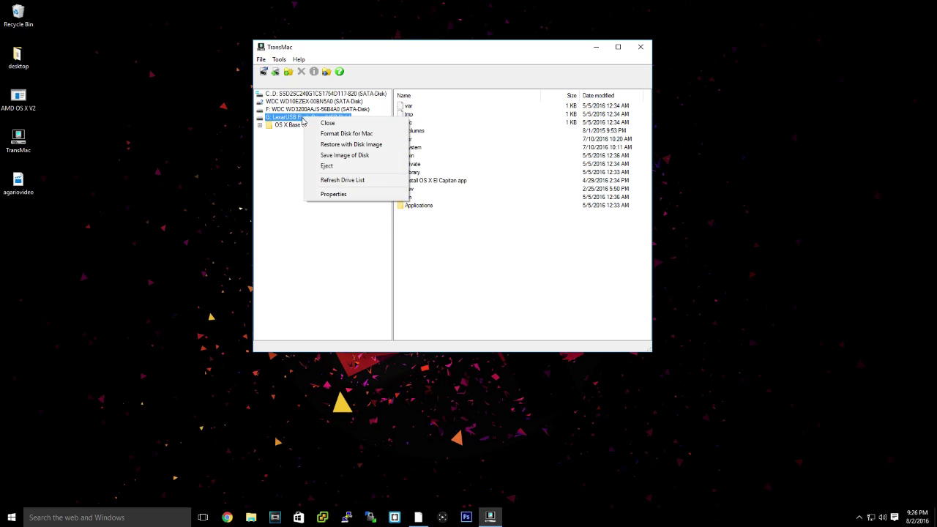
pyautogui.click(298, 254)
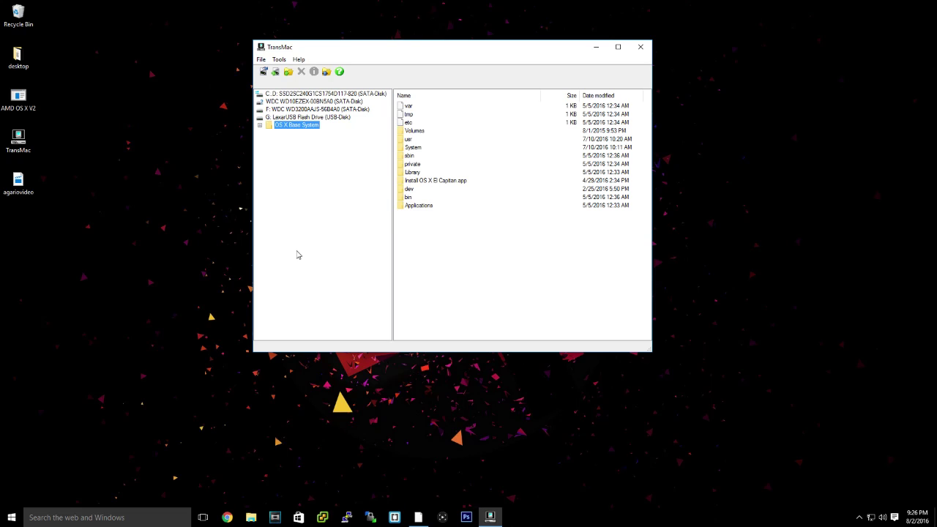
pyautogui.click(314, 117)
pyautogui.rightClick(325, 117)
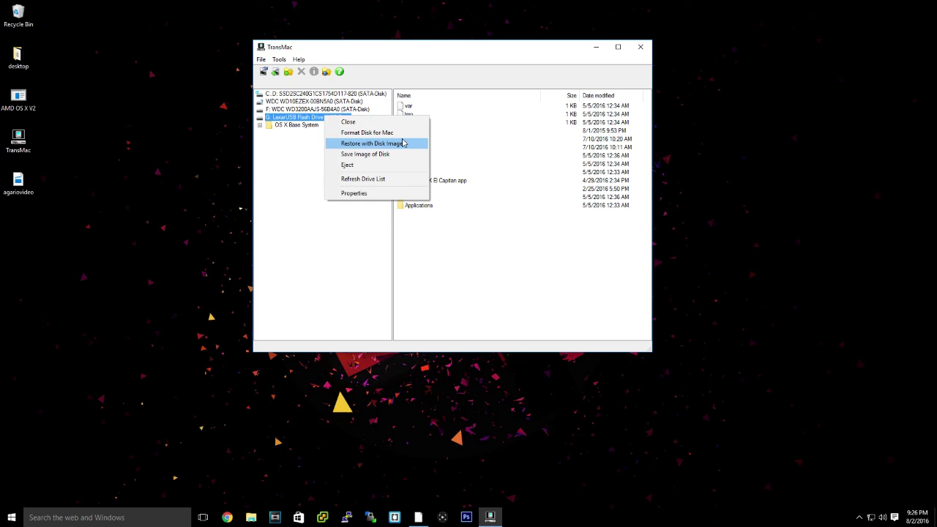
# - Start Restore with Disk Image on the drive, accepting the overwrite warning
pyautogui.click(369, 146)
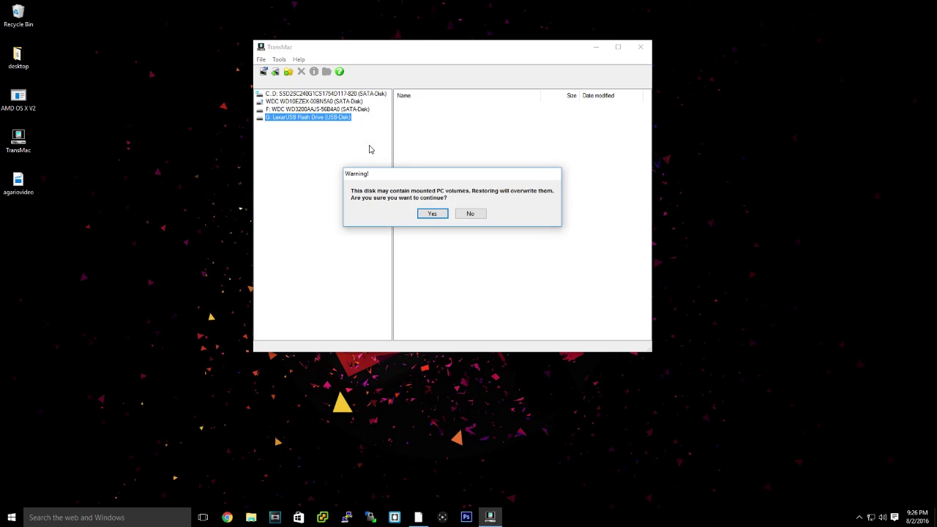
pyautogui.click(433, 213)
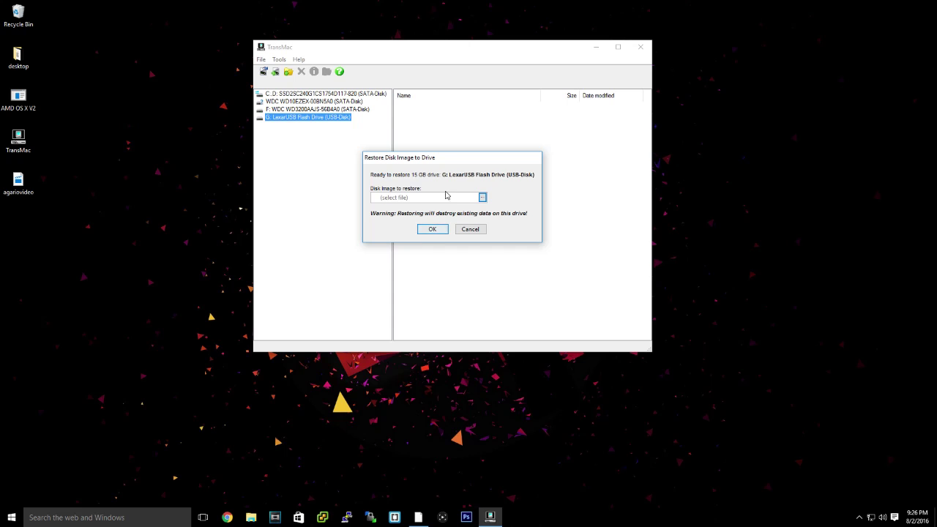
pyautogui.moveTo(448, 161)
pyautogui.mouseDown()
pyautogui.moveTo(458, 160)
pyautogui.moveTo(446, 176)
pyautogui.mouseUp()
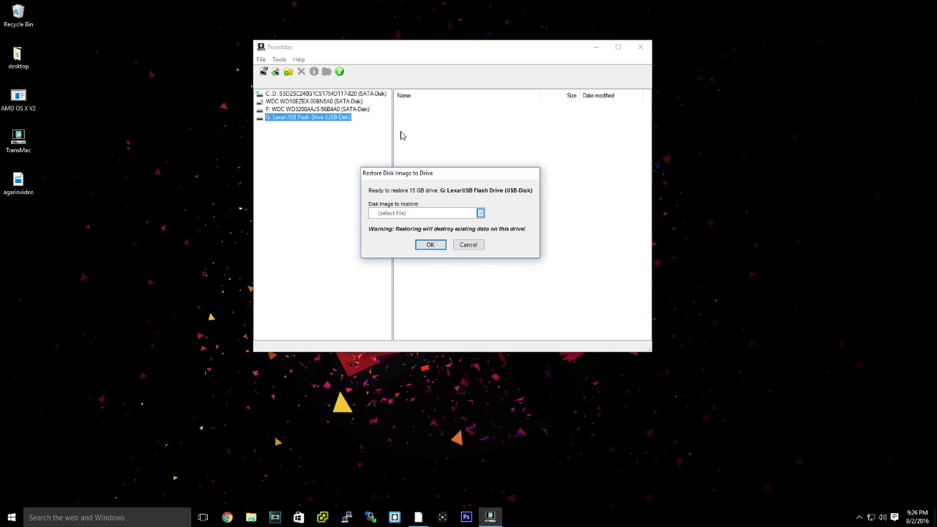
# - Load AMD OS X V2.dmg from the Desktop into the restore dialog, then cancel
pyautogui.click(480, 213)
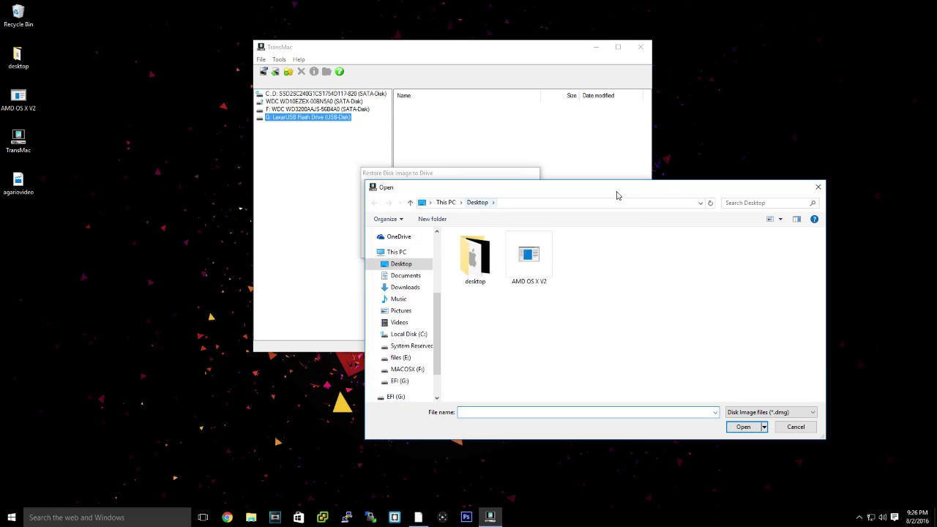
pyautogui.click(819, 187)
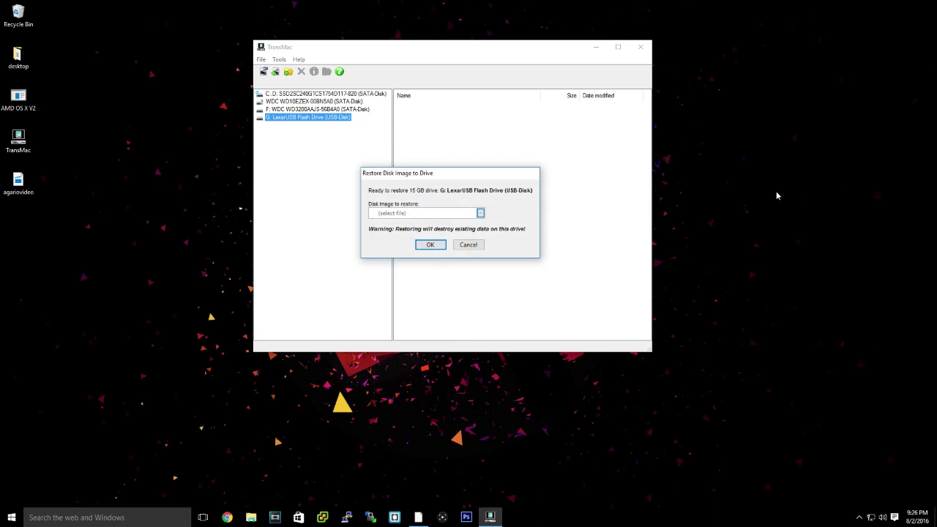
pyautogui.click(481, 213)
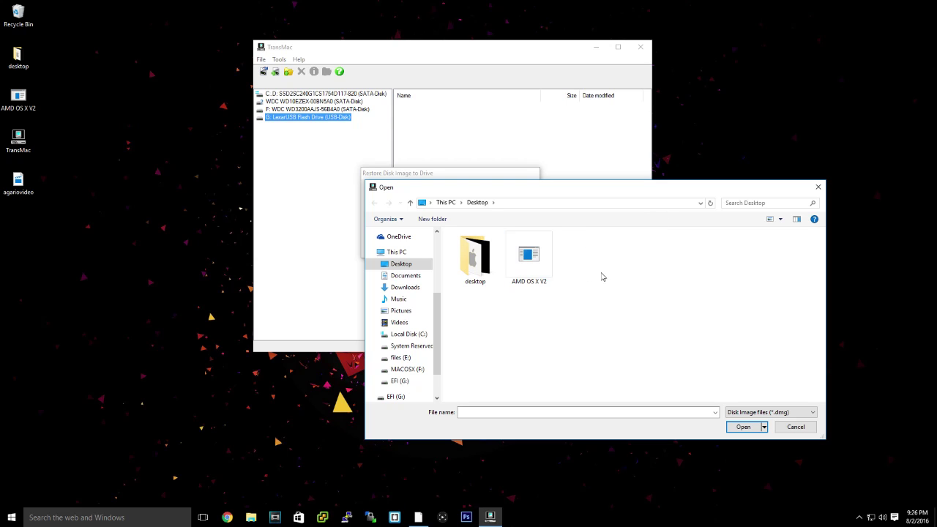
pyautogui.doubleClick(529, 257)
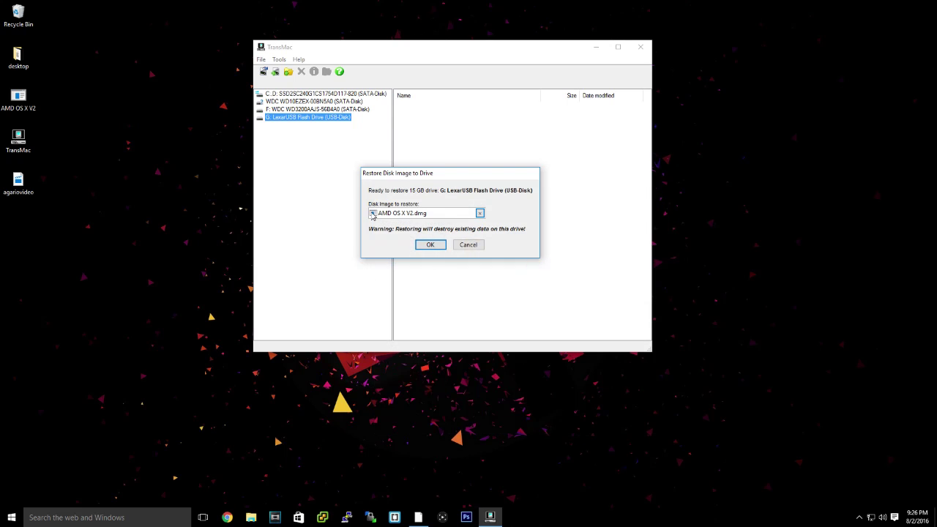
pyautogui.click(465, 245)
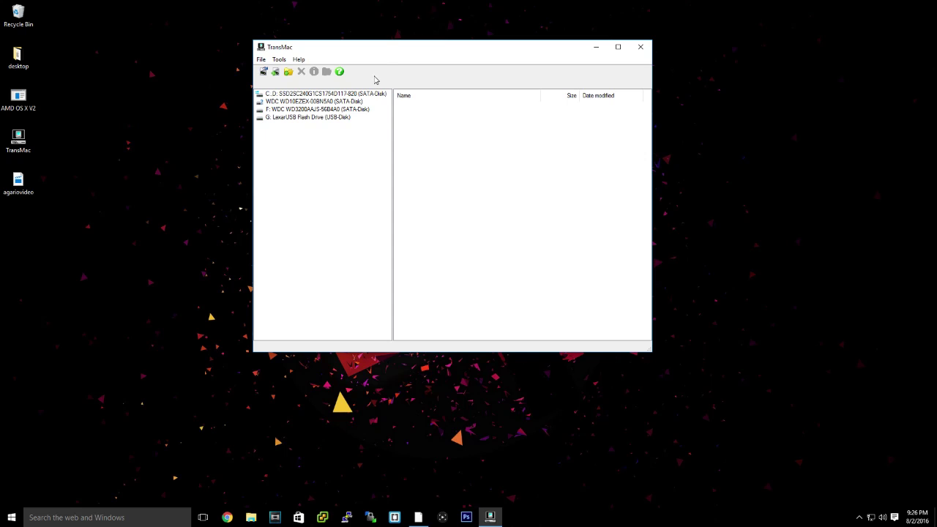
# - Reposition the TransMac window and expand the USB drive to show OS X Base System
pyautogui.moveTo(384, 51); pyautogui.dragTo(352, 51)
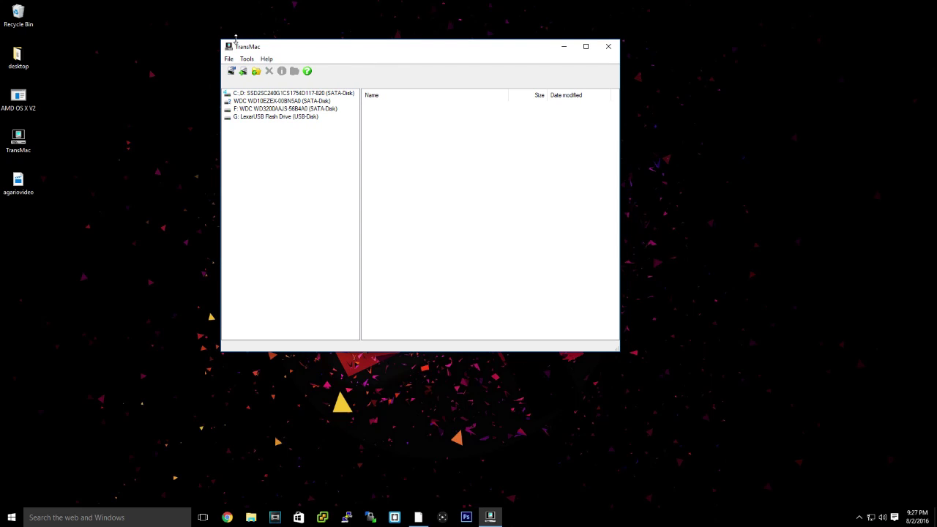
pyautogui.moveTo(237, 48); pyautogui.dragTo(328, 67)
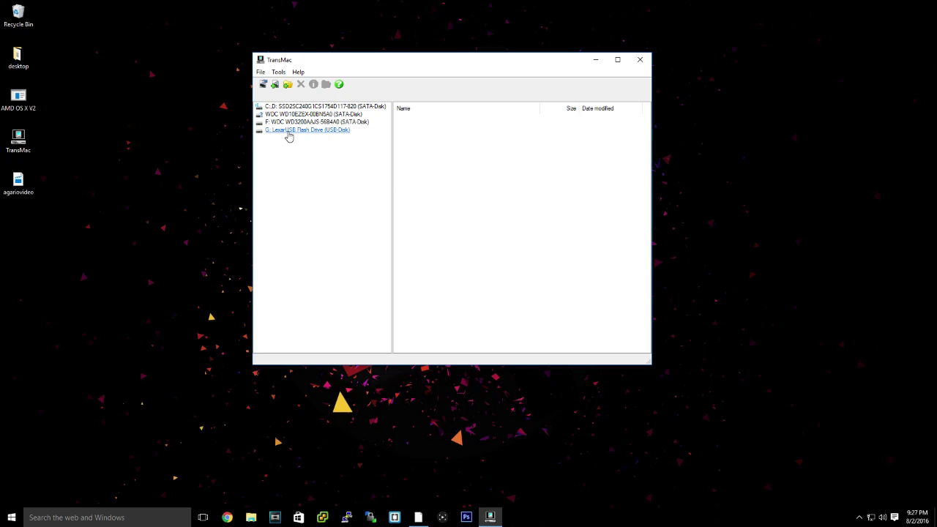
pyautogui.click(292, 129)
pyautogui.moveTo(471, 251); pyautogui.dragTo(477, 232)
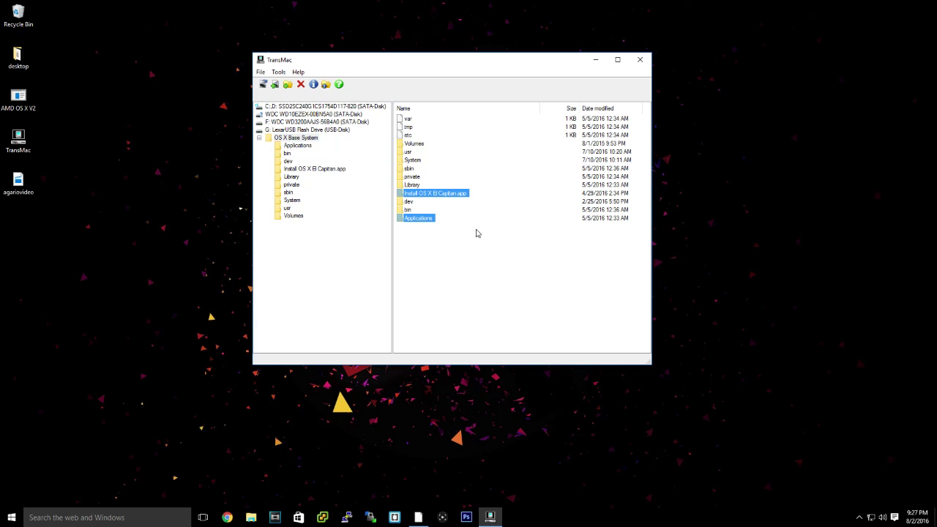
pyautogui.click(456, 255)
# - Look through the disk image commands, collapse OS X Base System, and exit TransMac
pyautogui.click(260, 71)
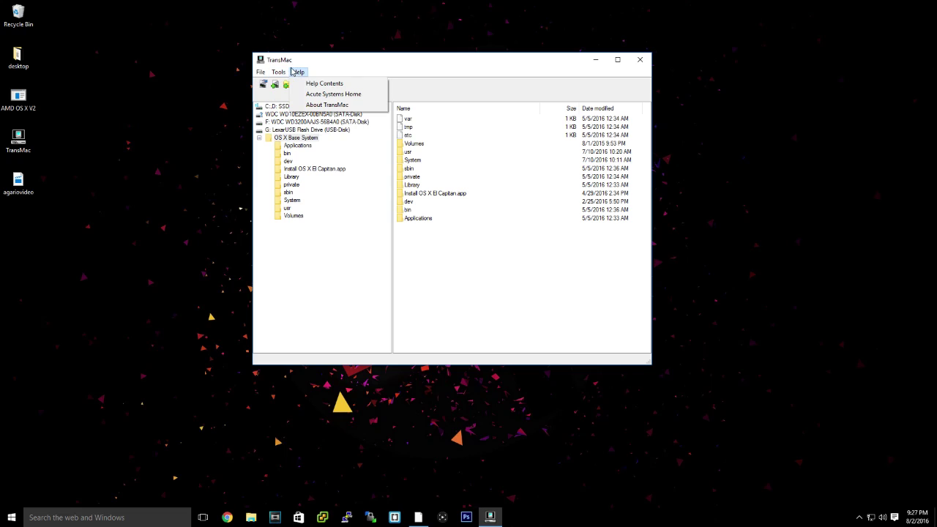
pyautogui.click(295, 268)
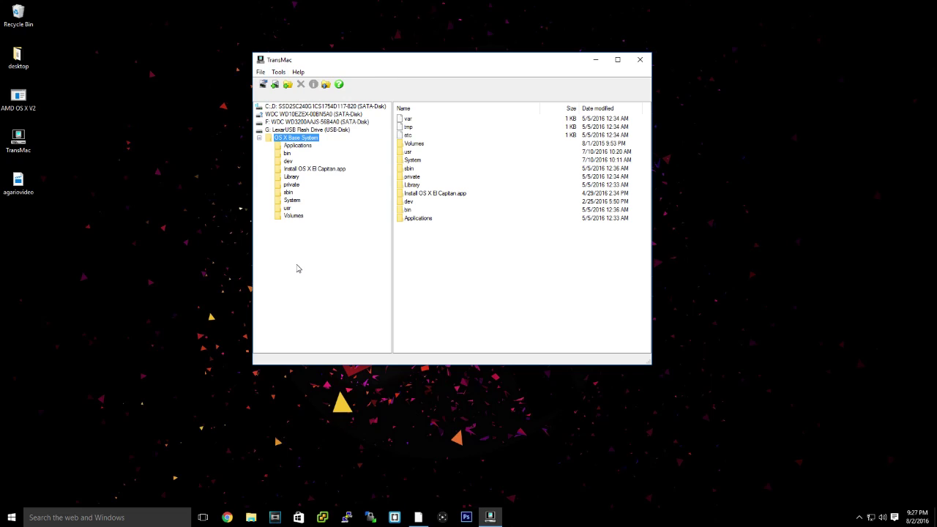
pyautogui.click(258, 139)
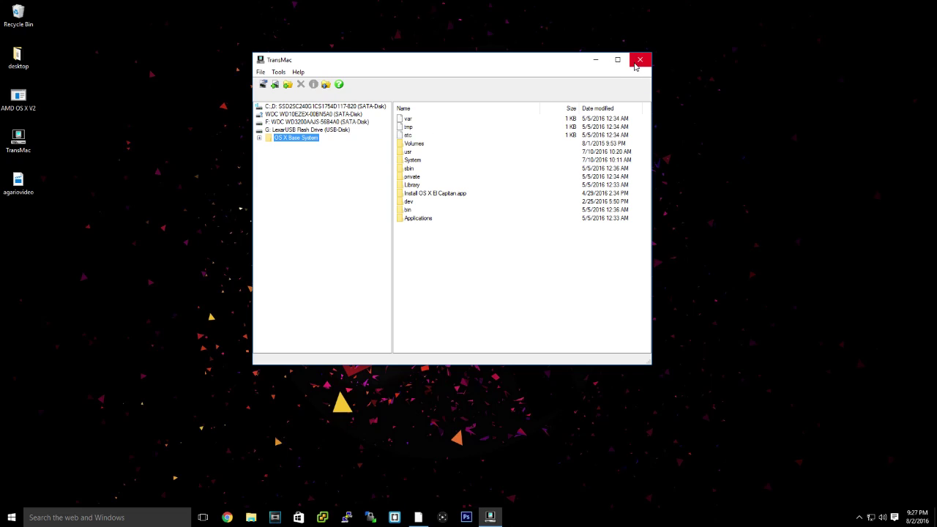
pyautogui.moveTo(459, 274); pyautogui.dragTo(372, 86)
pyautogui.click(425, 235)
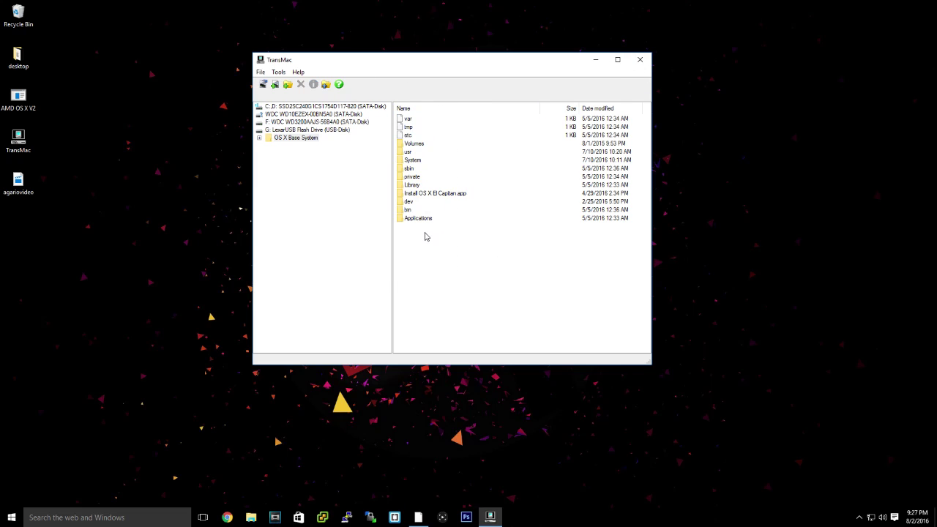
pyautogui.click(641, 60)
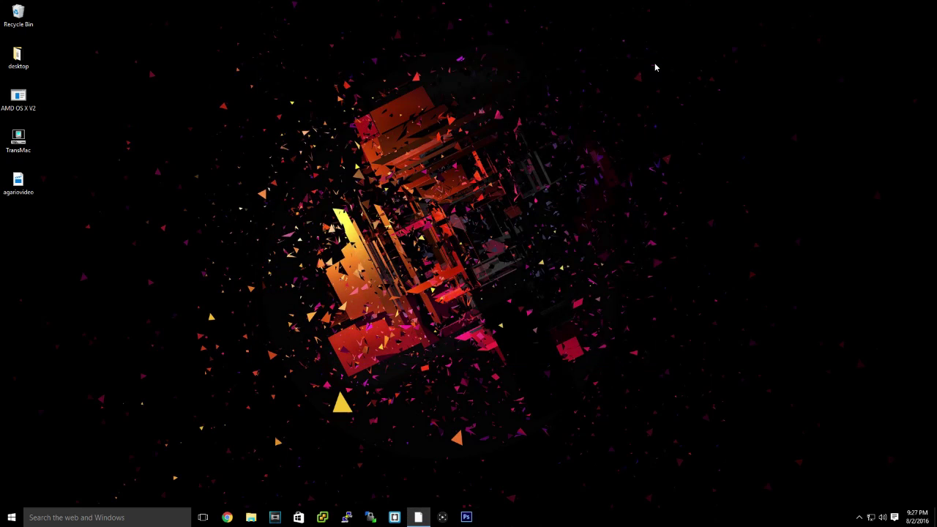